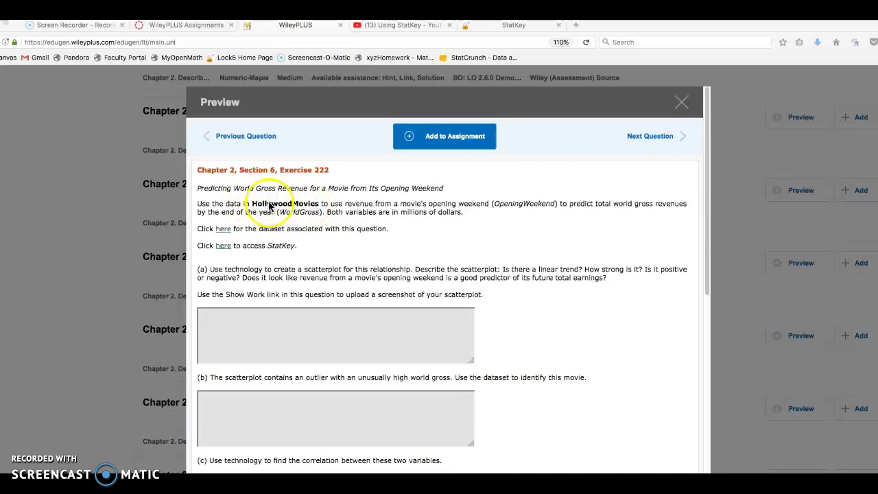
# Step: Download HollywoodMovies.csv from the Lock5 Datasets list, saving it to the computer
pyautogui.click(225, 231)
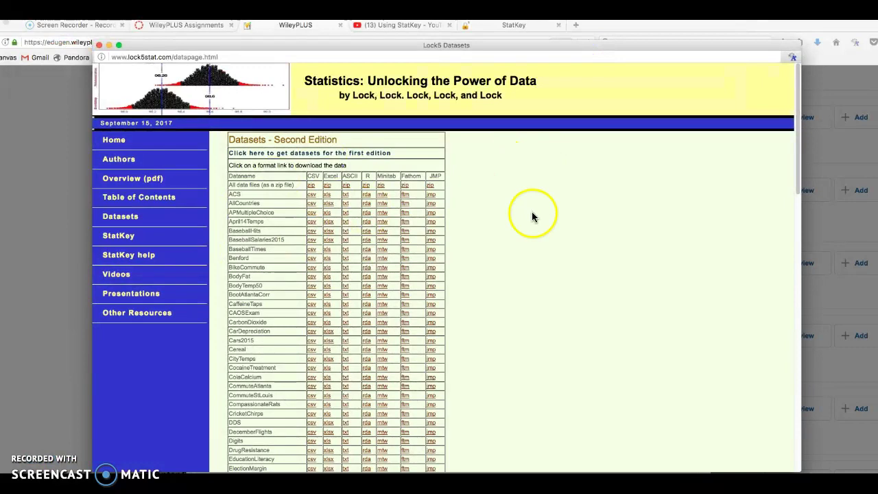
pyautogui.click(489, 209)
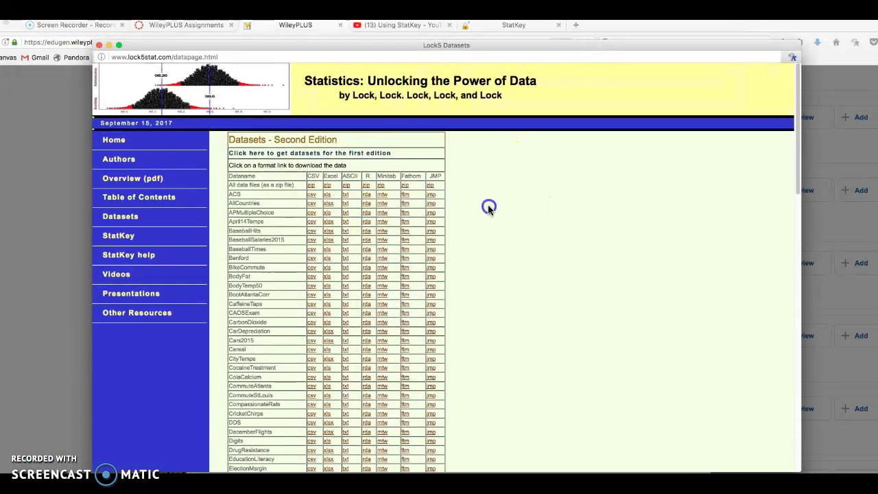
pyautogui.scroll(-4, 264, 285)
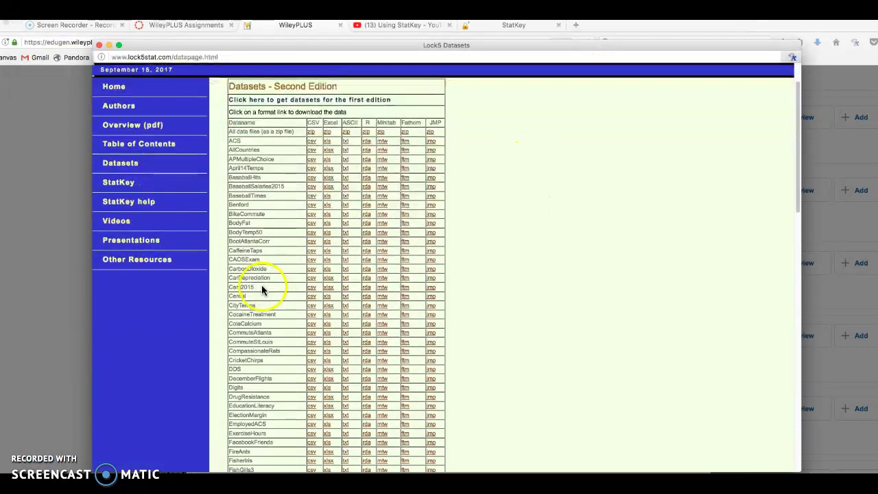
pyautogui.scroll(-2, 259, 278)
pyautogui.scroll(-4, 259, 279)
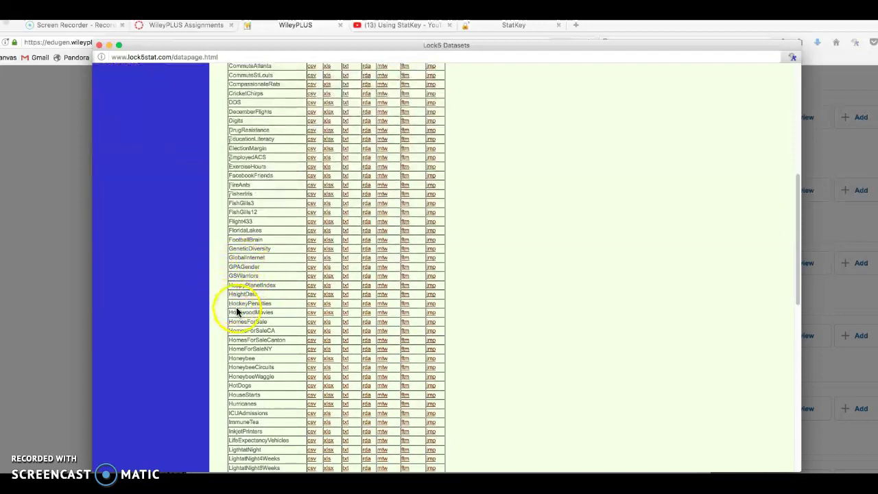
pyautogui.click(312, 316)
pyautogui.click(360, 253)
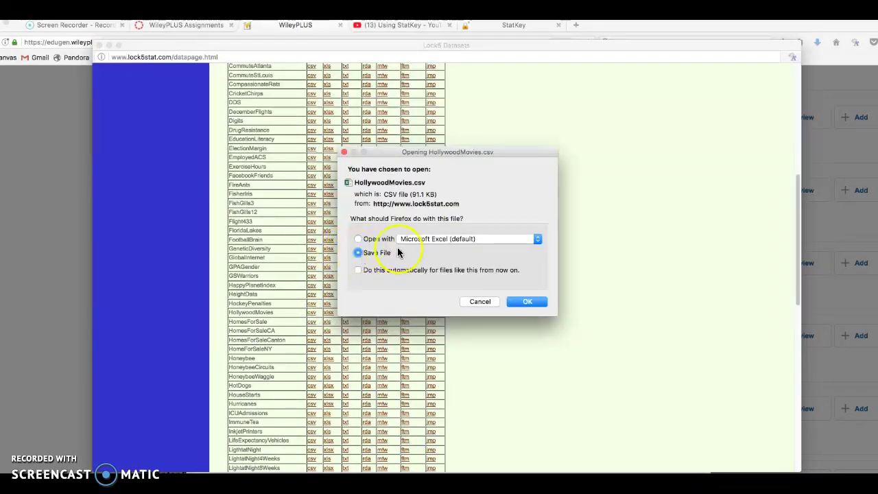
pyautogui.click(525, 302)
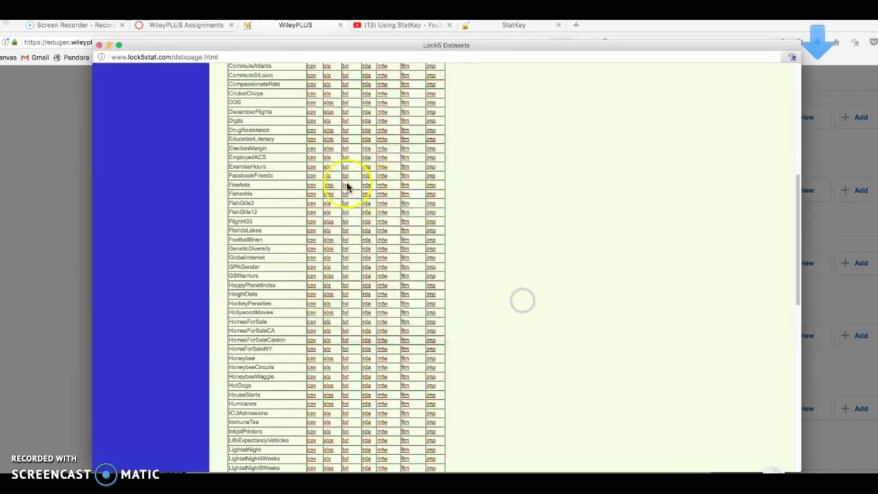
pyautogui.scroll(5, 560, 269)
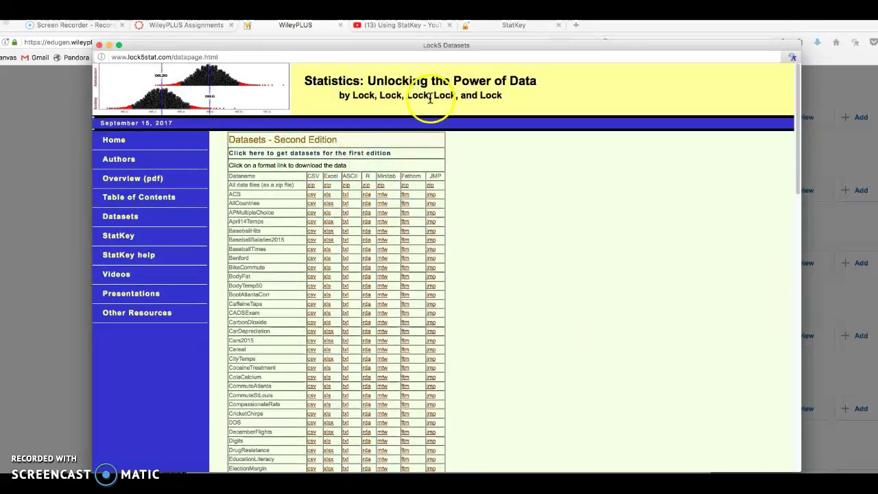
# Step: Close the Lock5 window and StatKey references popup, then confirm HollywoodMovies.csv is in Downloads
pyautogui.click(100, 46)
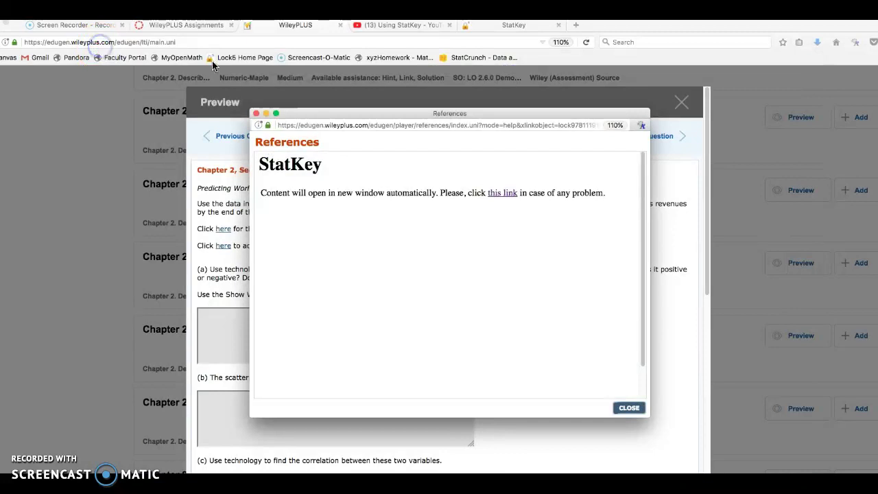
pyautogui.click(625, 405)
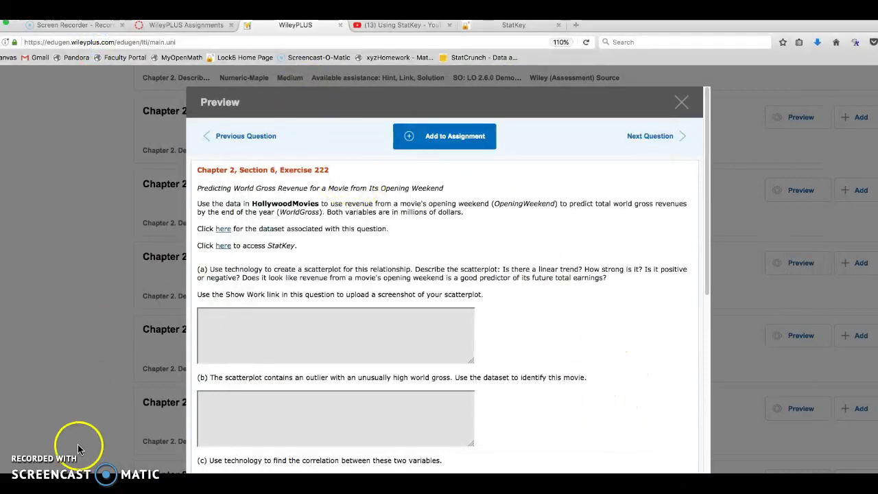
pyautogui.click(81, 450)
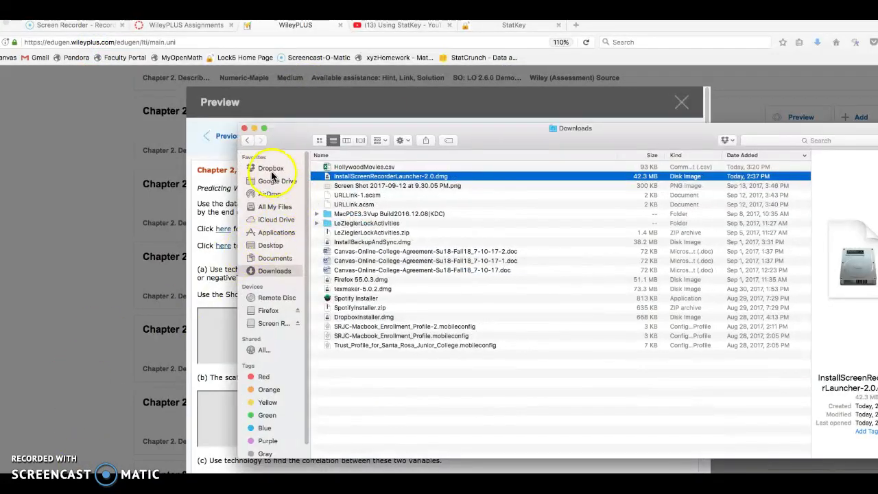
pyautogui.click(269, 168)
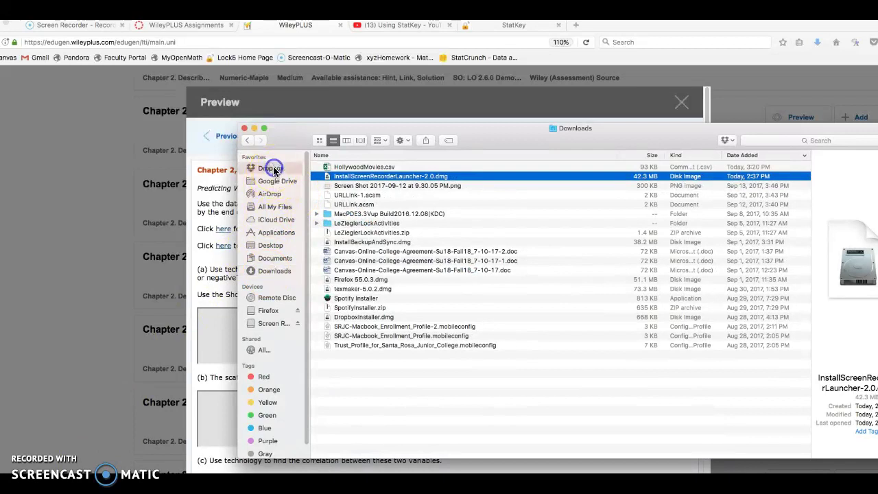
pyautogui.click(268, 271)
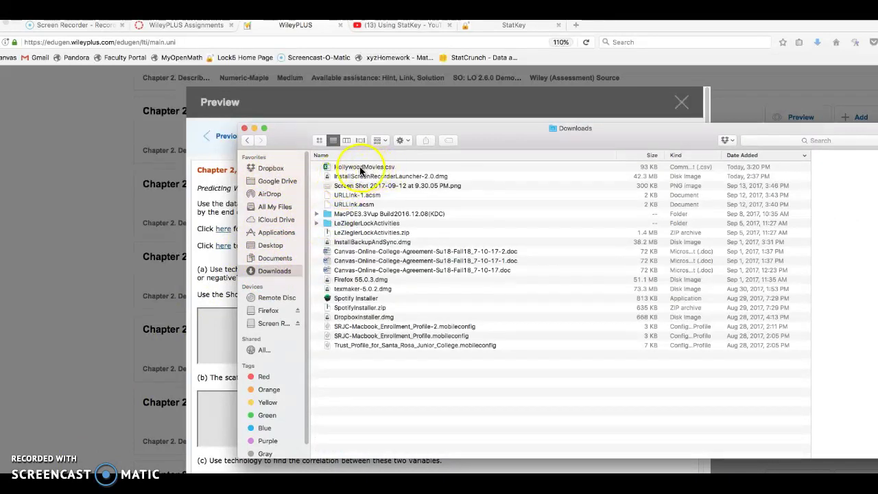
pyautogui.click(253, 128)
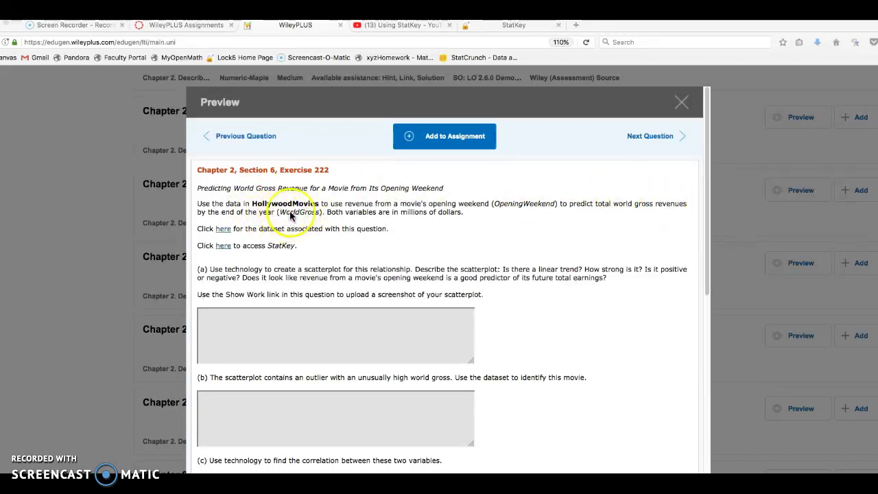
# Step: Open StatKey's Two Quantitative Variables descriptive statistics and start a file upload from Downloads
pyautogui.click(514, 24)
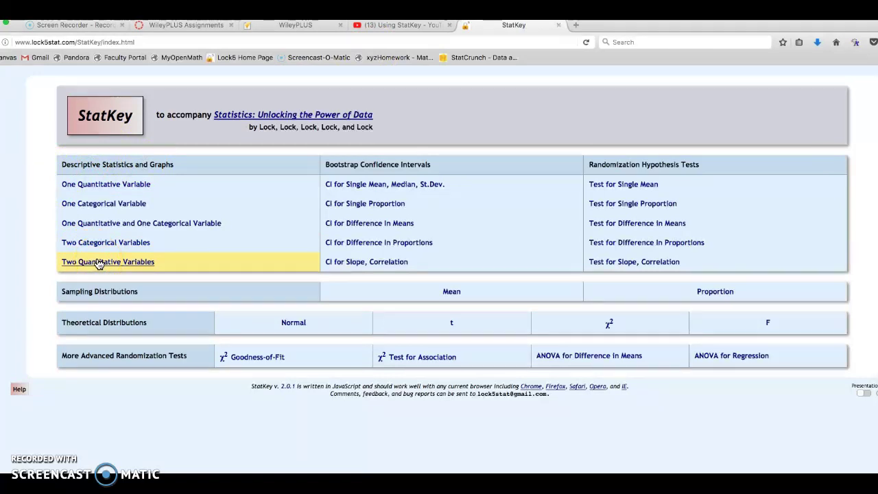
pyautogui.click(98, 262)
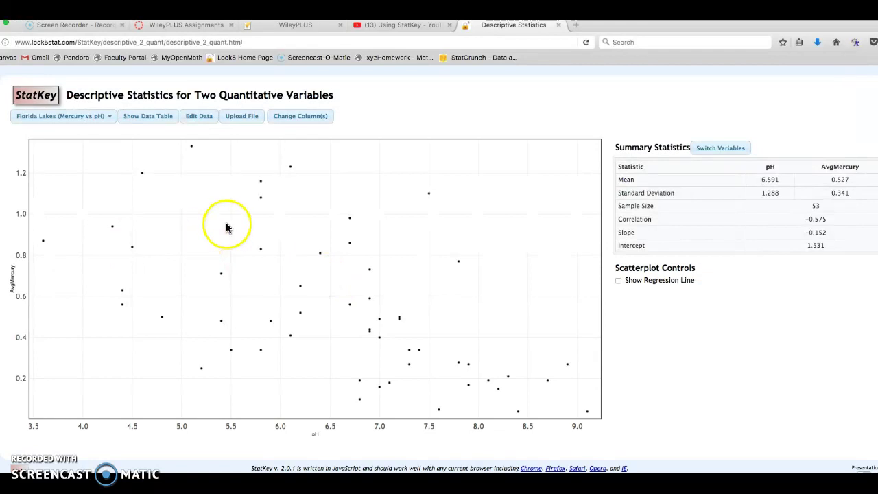
pyautogui.click(241, 116)
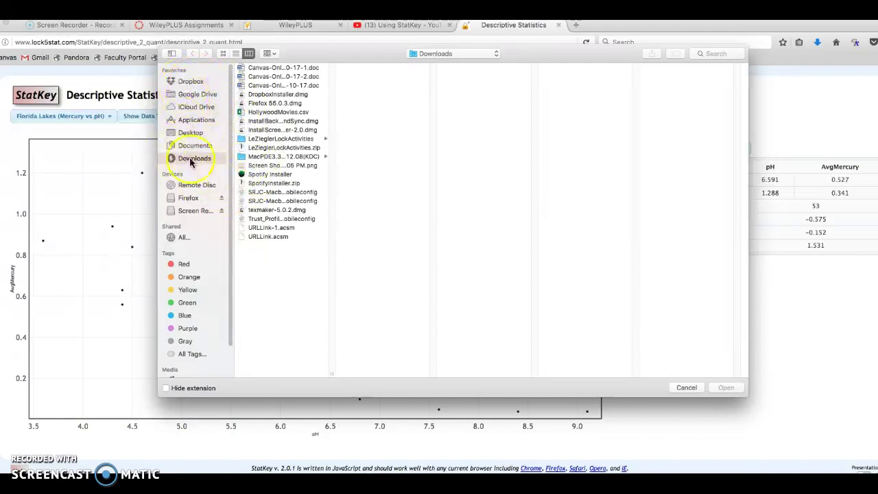
# Step: Load HollywoodMovies.csv, choosing OpeningWeekend as x and WorldGross as y
pyautogui.doubleClick(276, 113)
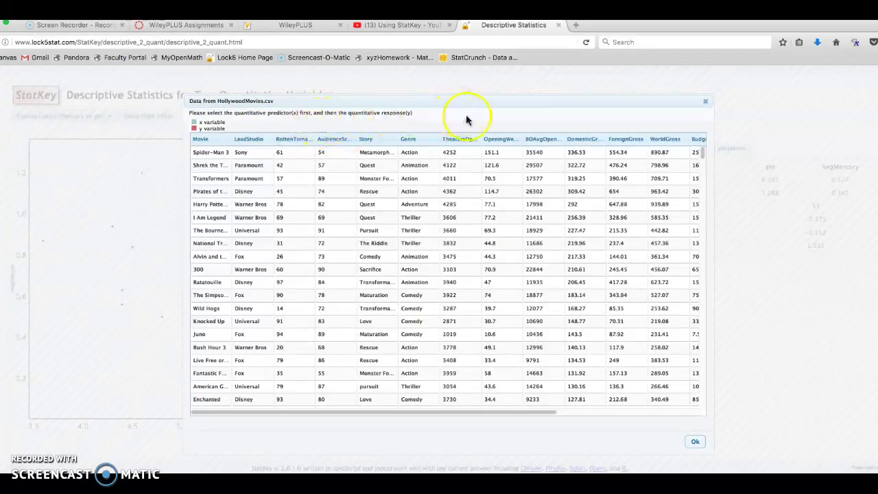
pyautogui.click(499, 140)
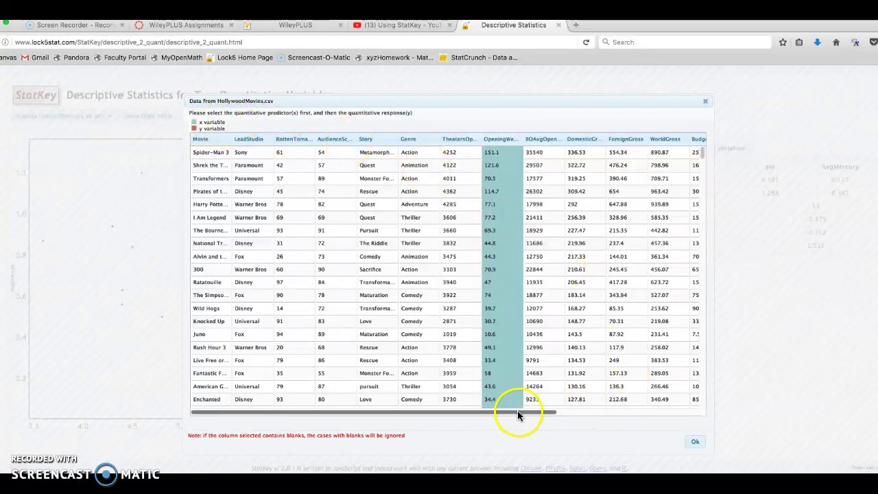
pyautogui.moveTo(517, 410); pyautogui.dragTo(608, 414)
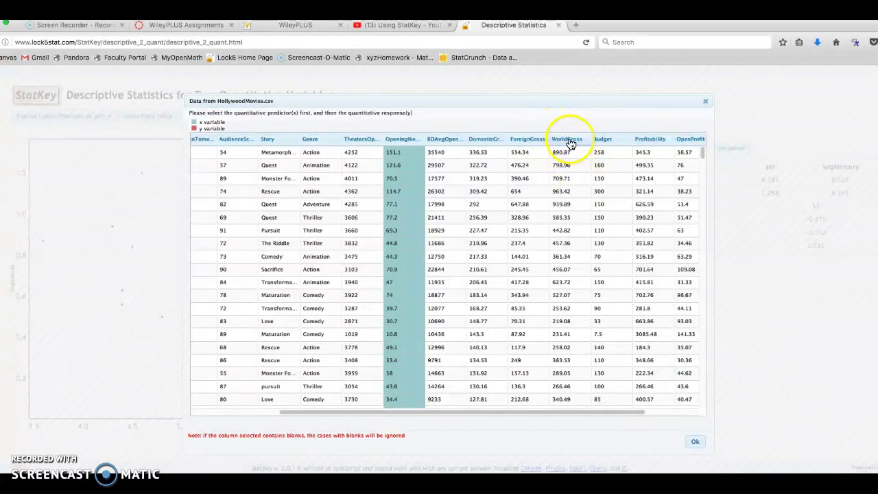
pyautogui.click(568, 140)
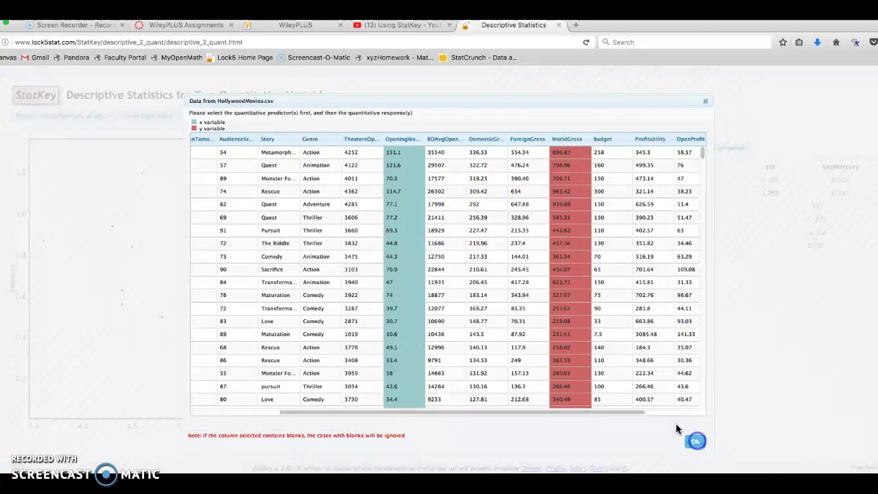
# Step: Plot the data and show the regression line (correlation 0.842, slope 7.489, intercept 5.681)
pyautogui.click(693, 439)
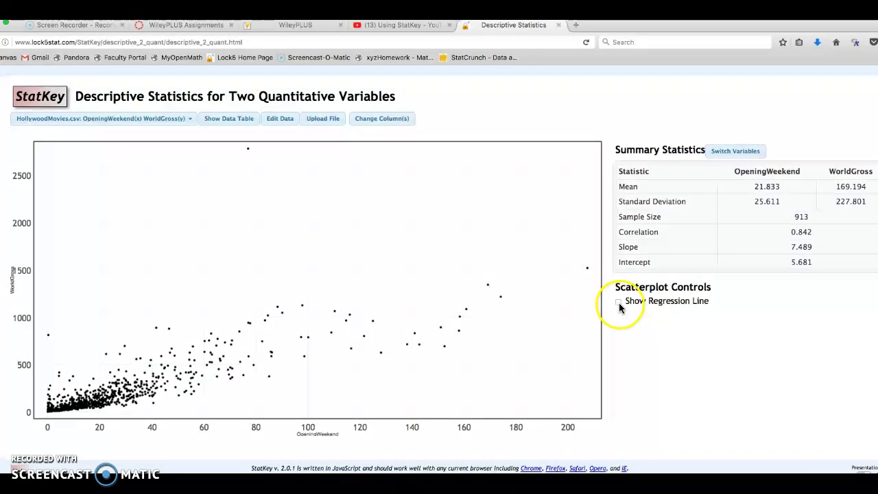
pyautogui.click(619, 302)
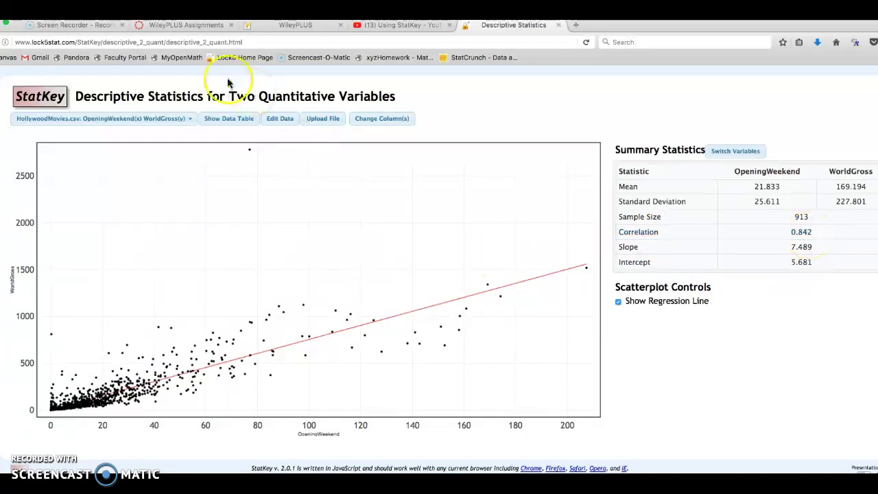
# Step: Enlarge the part (a) answer box in WileyPLUS and highlight 'there a linear trend?'
pyautogui.click(288, 26)
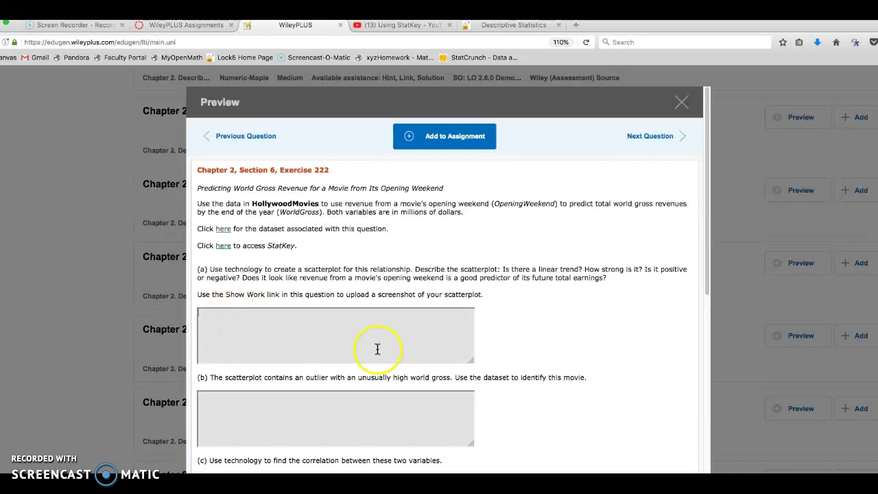
pyautogui.moveTo(471, 361); pyautogui.dragTo(496, 379)
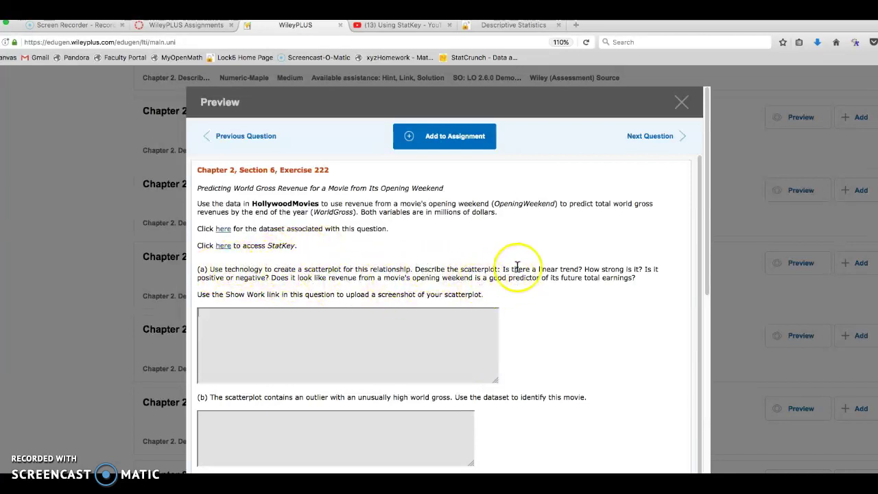
pyautogui.moveTo(583, 268); pyautogui.dragTo(561, 269)
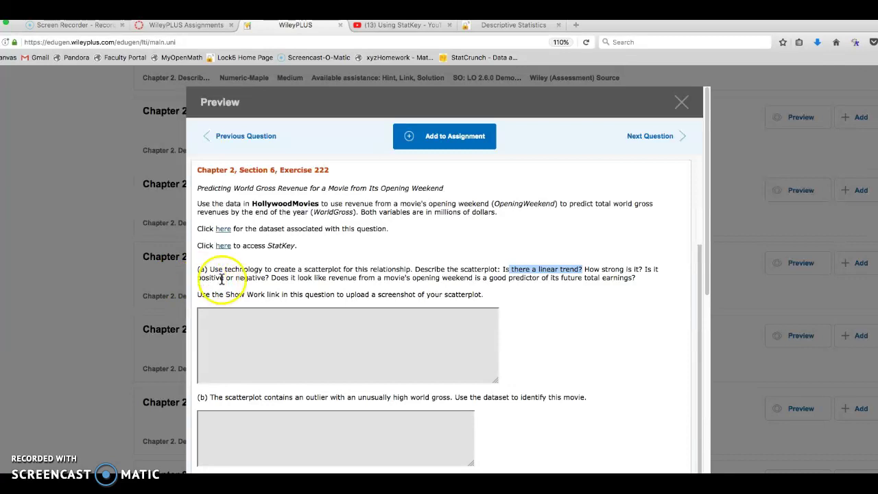
pyautogui.click(496, 24)
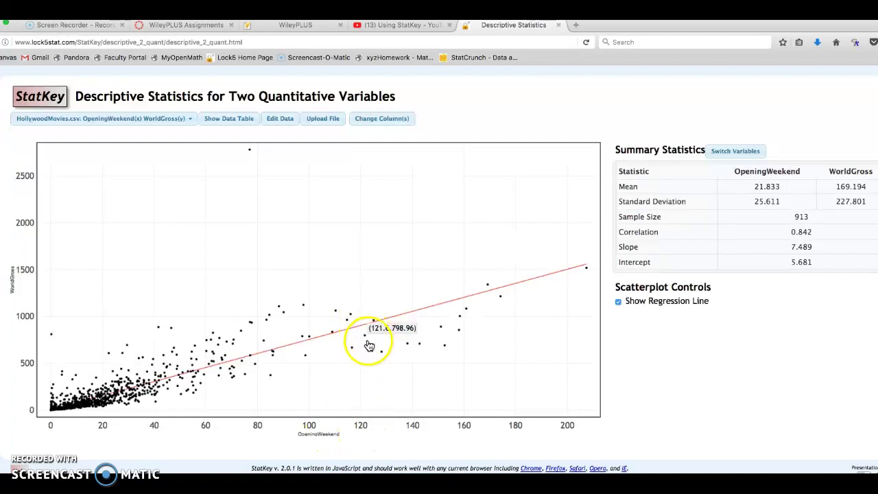
# Step: Compare the StatKey results with WileyPLUS, reviewing questions (b) through (e) in the preview
pyautogui.click(296, 27)
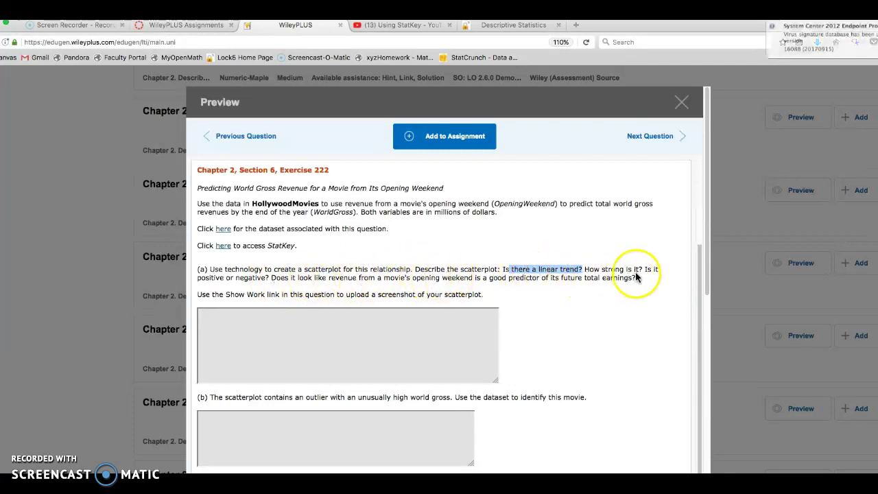
pyautogui.click(511, 25)
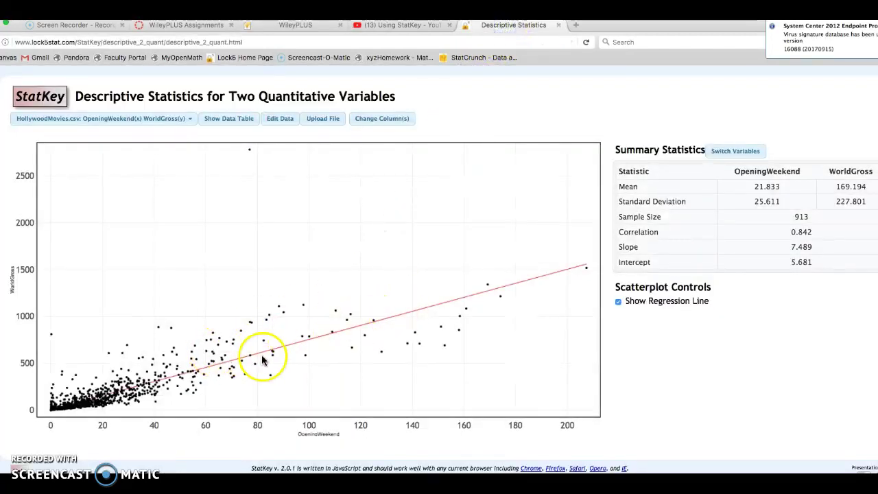
pyautogui.click(313, 26)
pyautogui.scroll(-5, 595, 350)
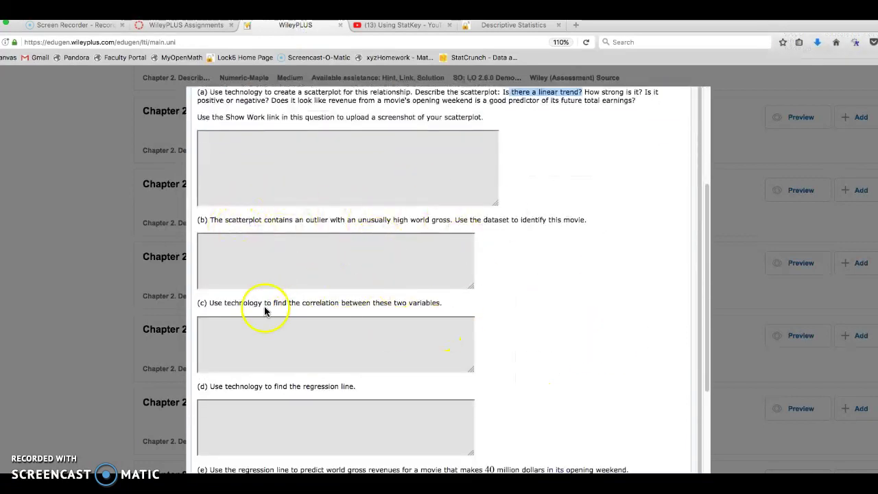
pyautogui.scroll(-5, 537, 268)
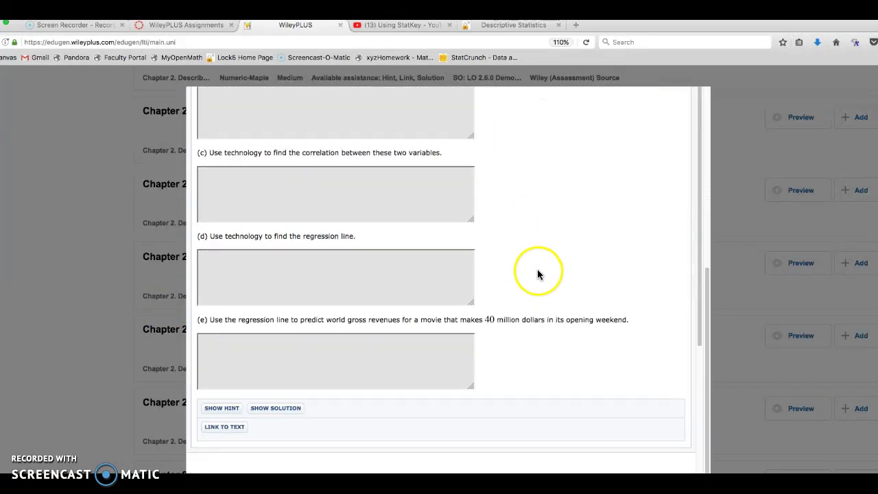
pyautogui.scroll(4, 538, 268)
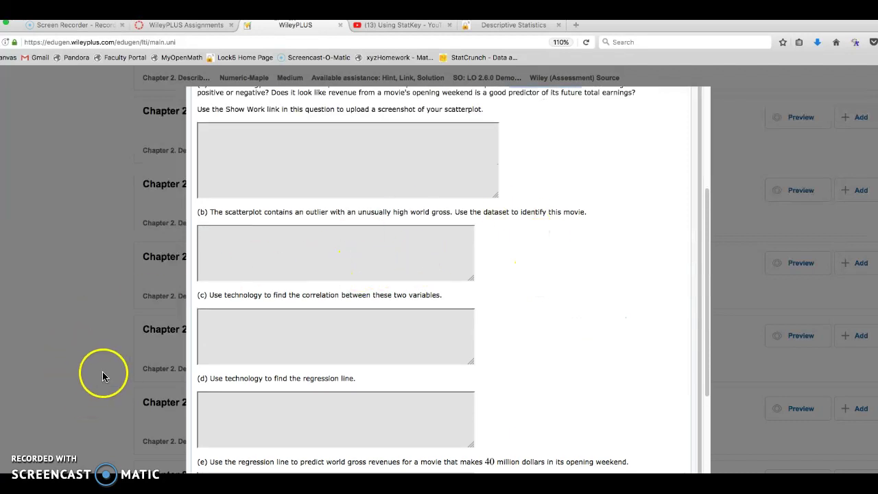